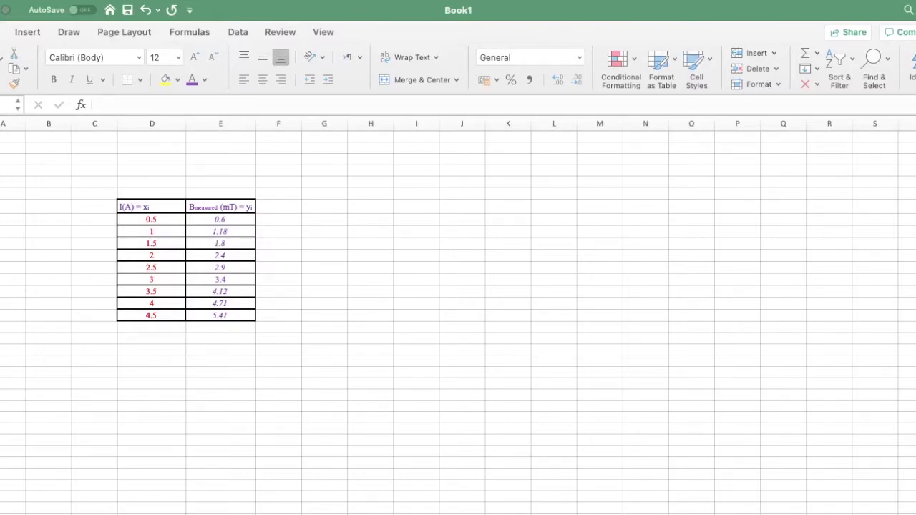
Insert a scatter chart with smooth lines and markers from the current and magnetic field data in D8:E16.
click(164, 278)
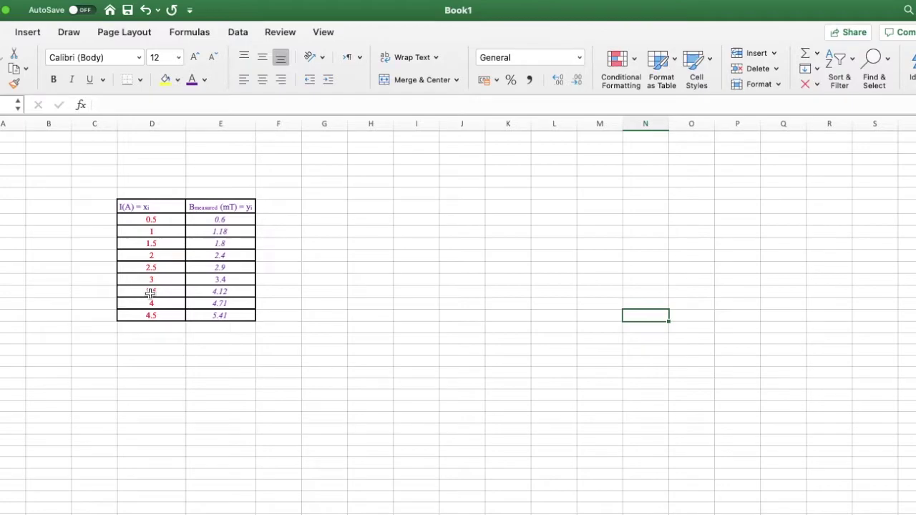
drag(159, 219, 218, 316)
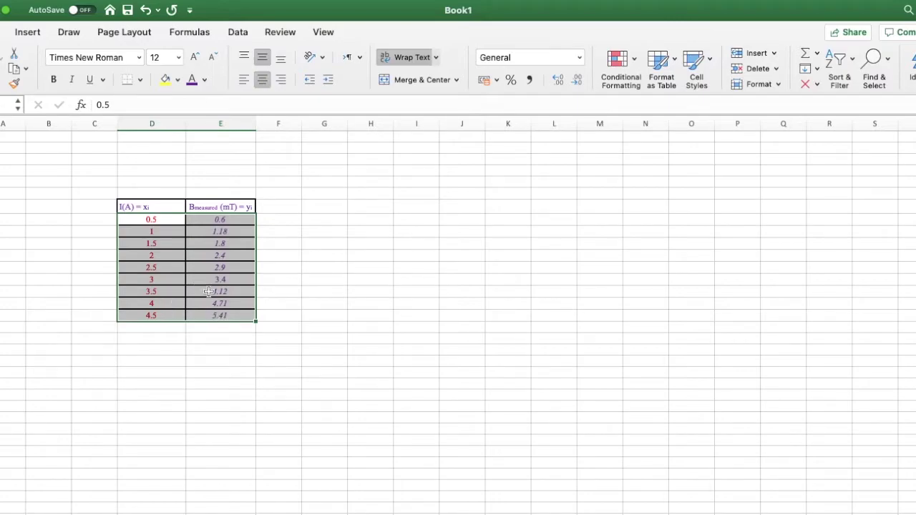
click(26, 33)
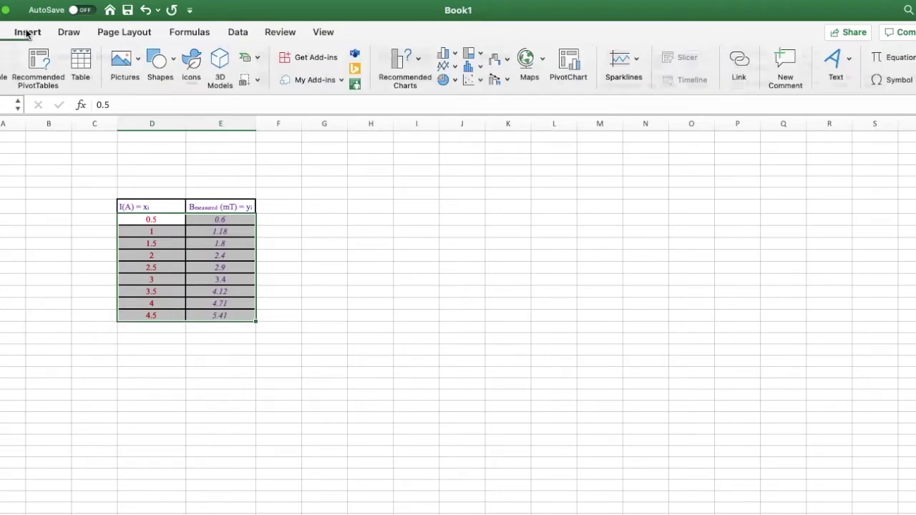
click(478, 80)
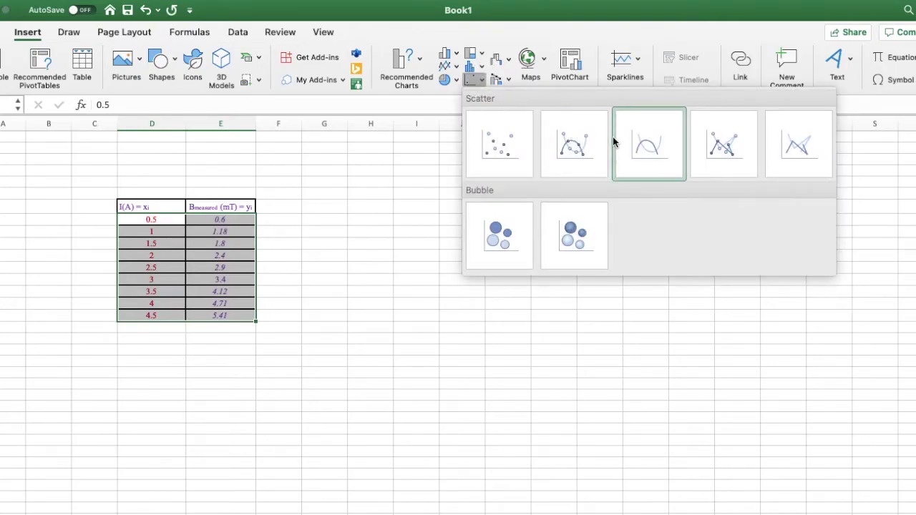
click(586, 138)
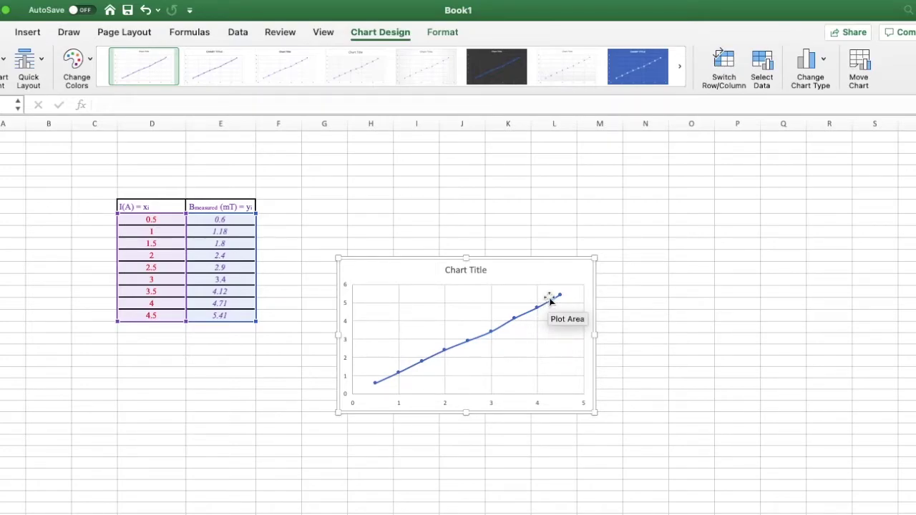
Add a linear trendline to the chart's data series and display its equation and R-squared value on the chart.
click(445, 352)
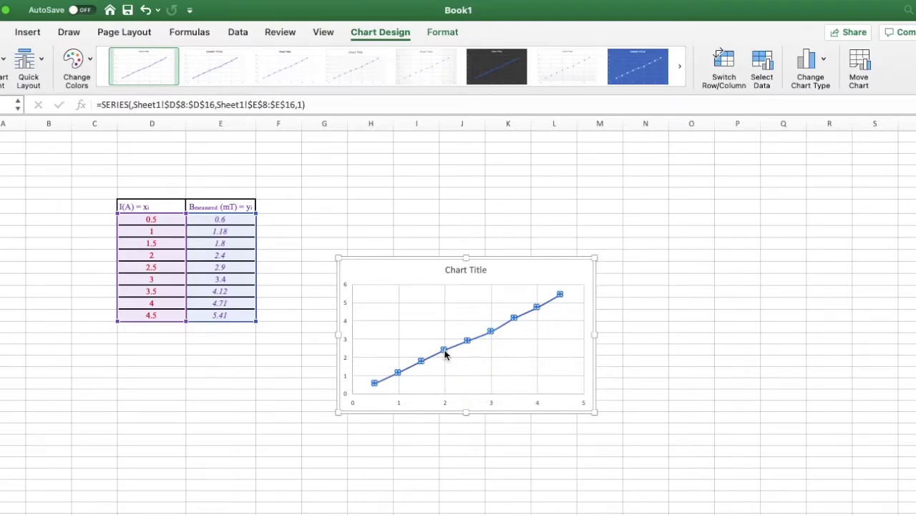
right_click(445, 354)
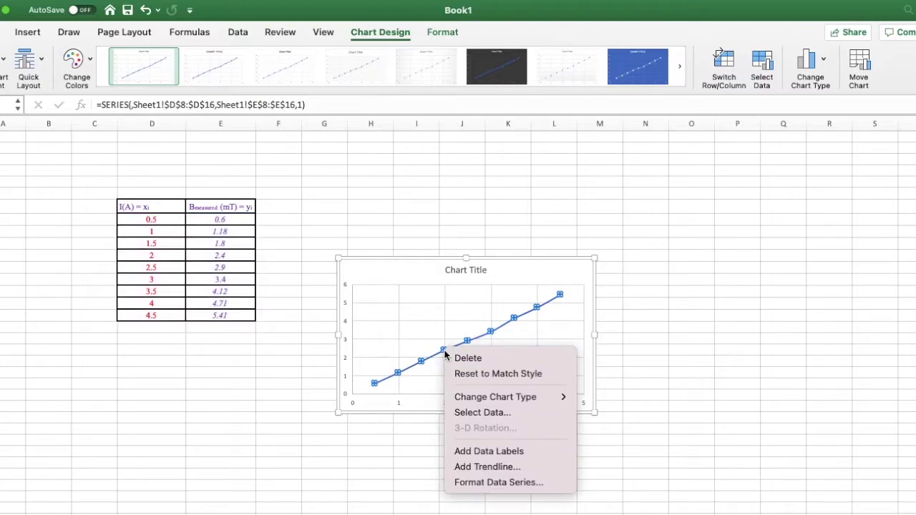
click(524, 472)
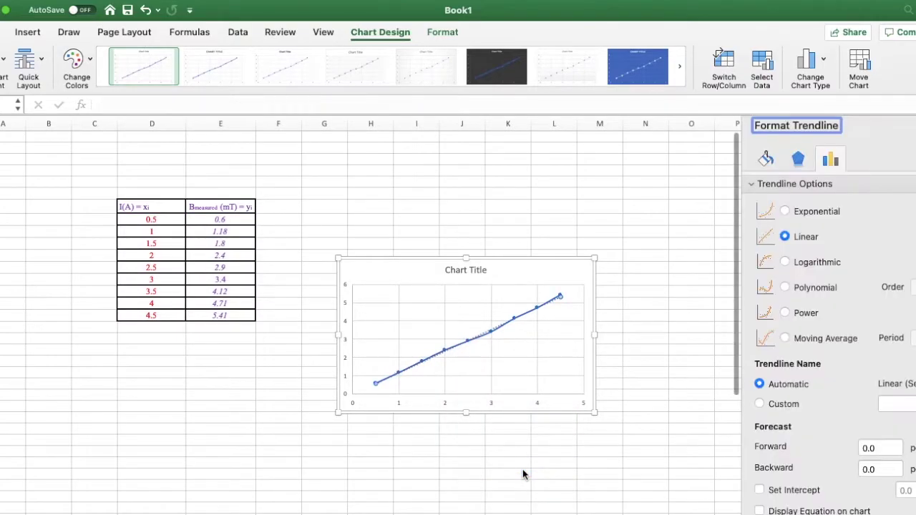
click(760, 510)
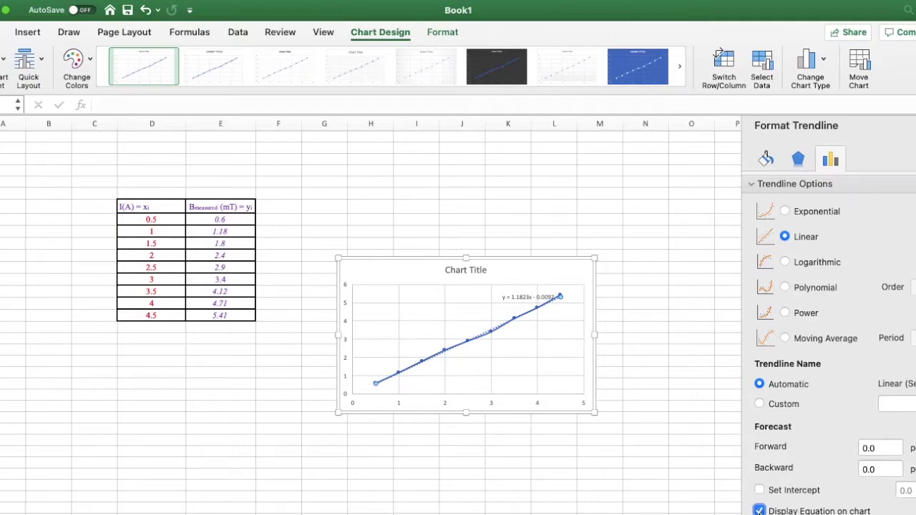
click(760, 514)
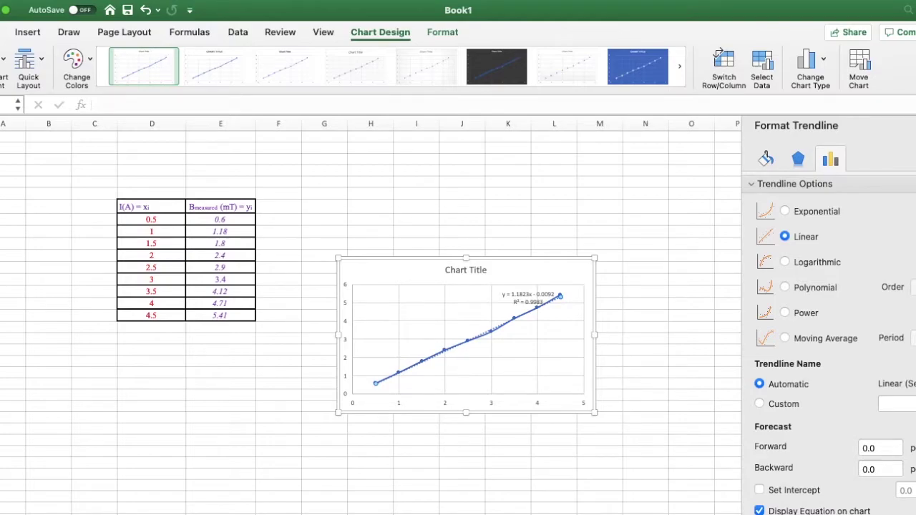
scroll(495, 291, up, 3)
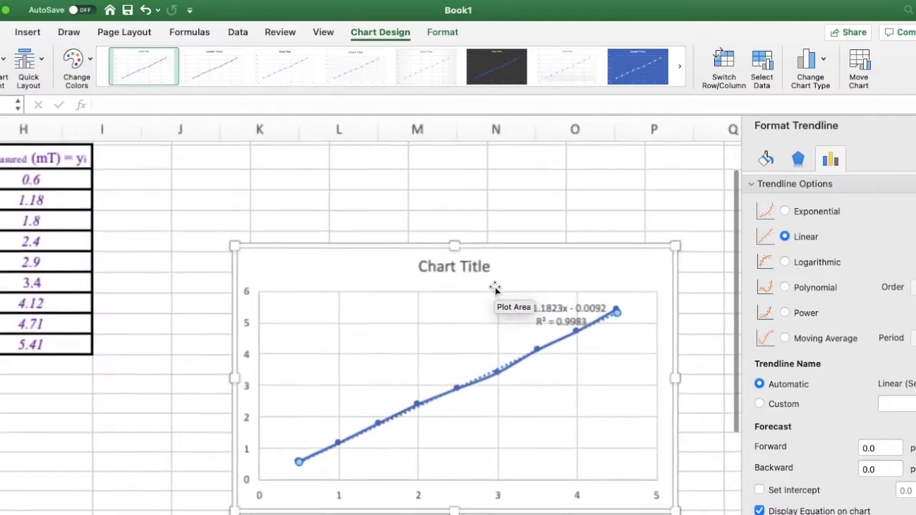
scroll(494, 291, up, 5)
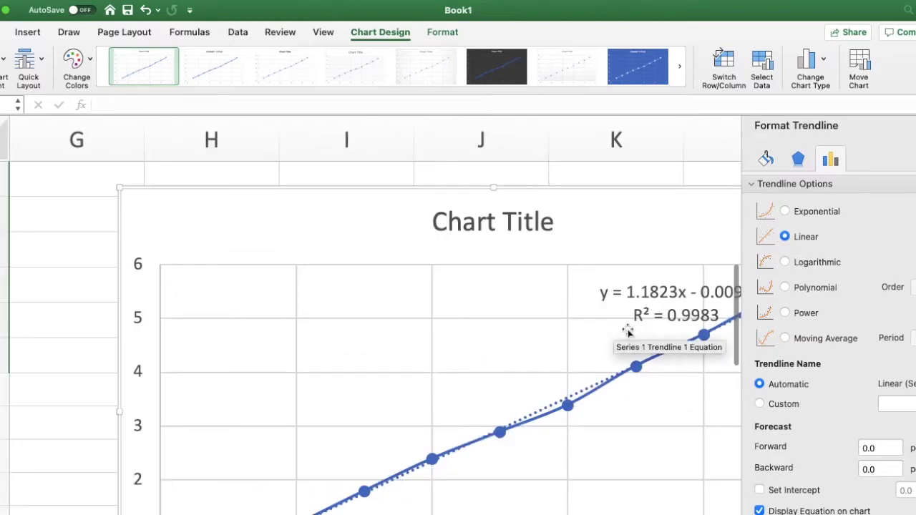
scroll(628, 332, down, 5)
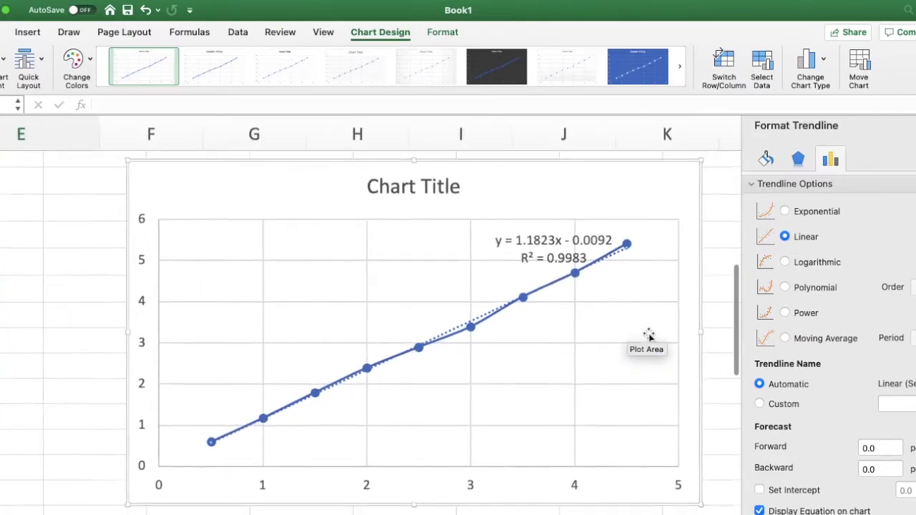
scroll(551, 272, up, 1)
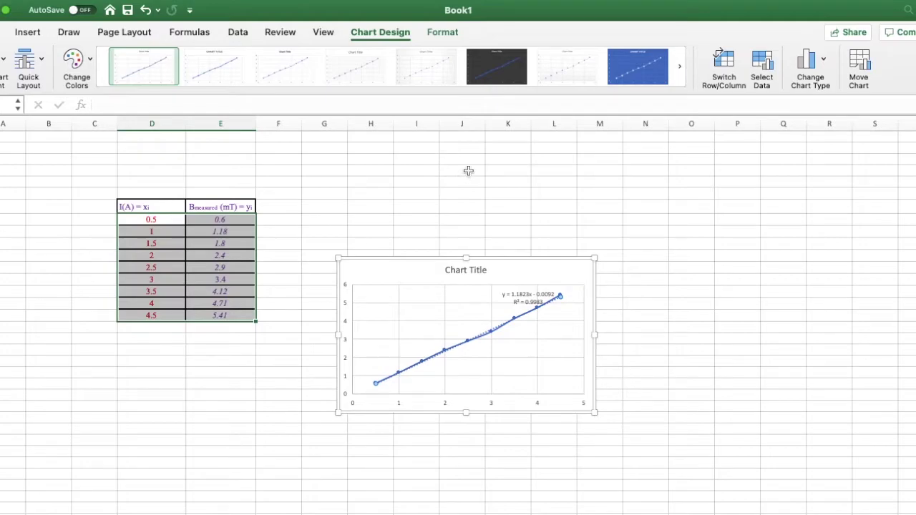
Begin a LINEST formula across the two-by-two block L3:M4, with E8:E16 as the known y values.
click(542, 161)
drag(542, 162, 595, 177)
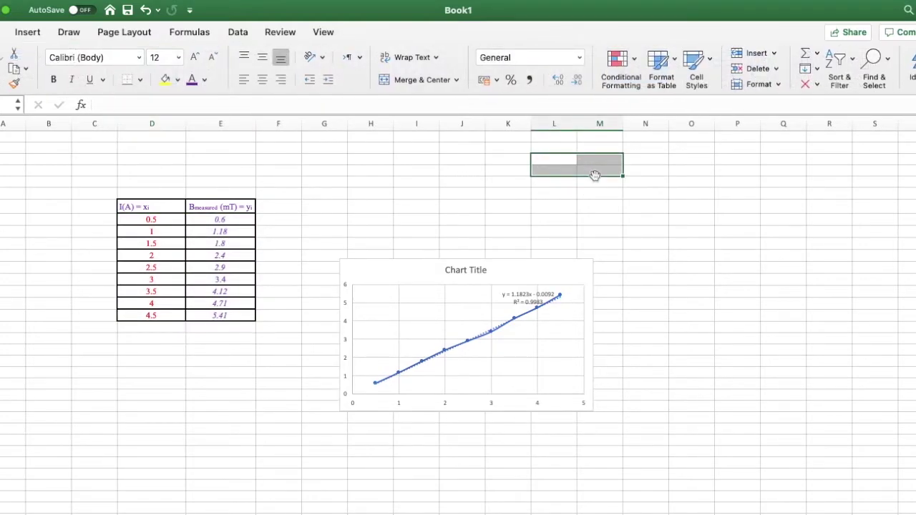
text(=)
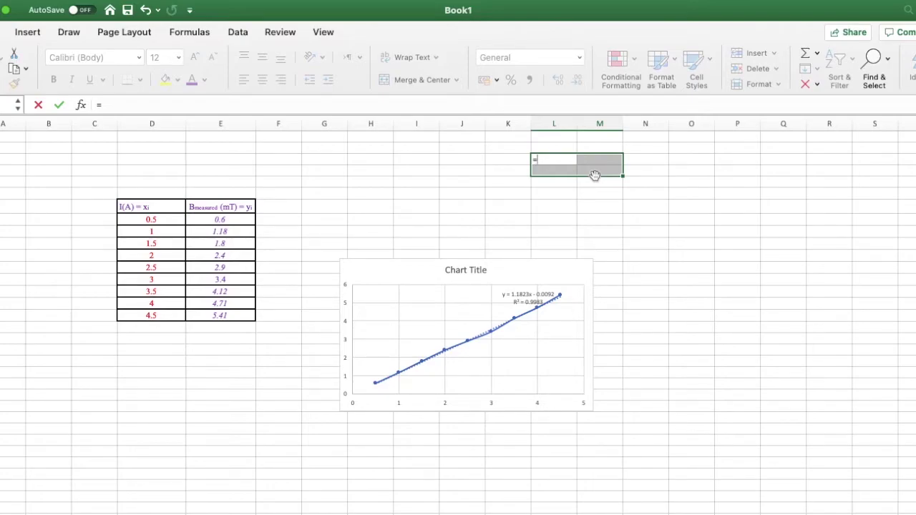
text(Lin)
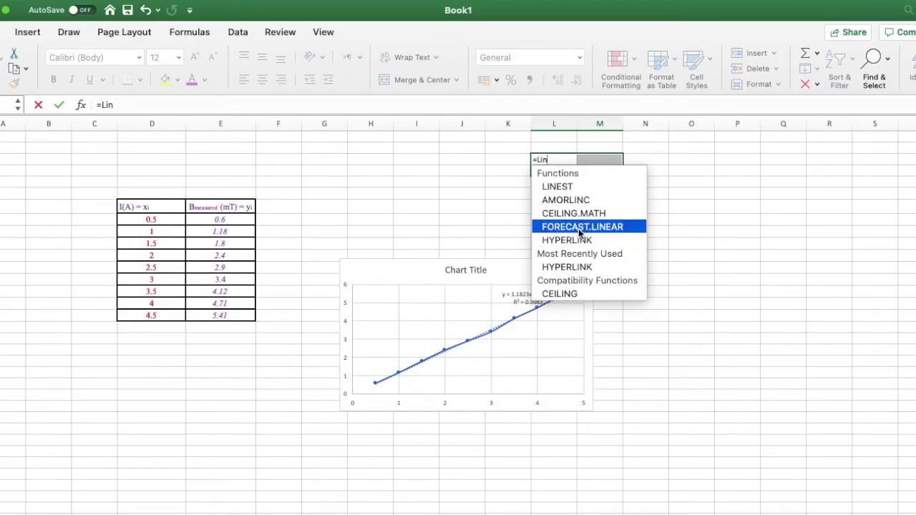
double_click(576, 188)
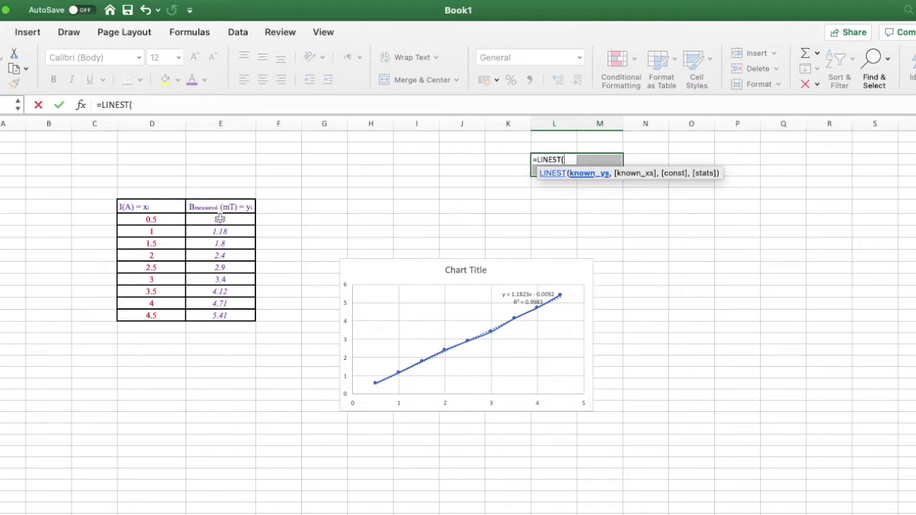
drag(222, 221, 223, 315)
text(,)
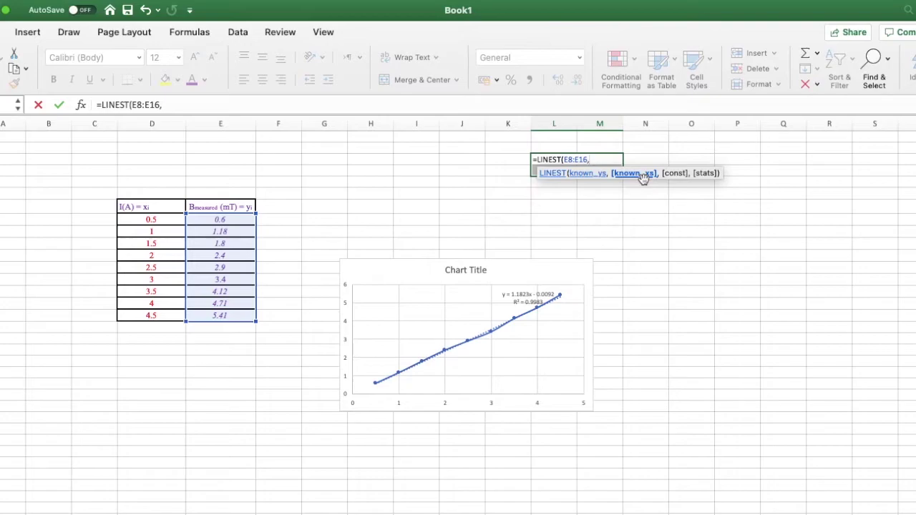
Complete the LINEST array formula with known x values D8:D16, const 1 and stats 1, and clear its results from the block.
click(163, 220)
drag(163, 220, 155, 312)
text(,)
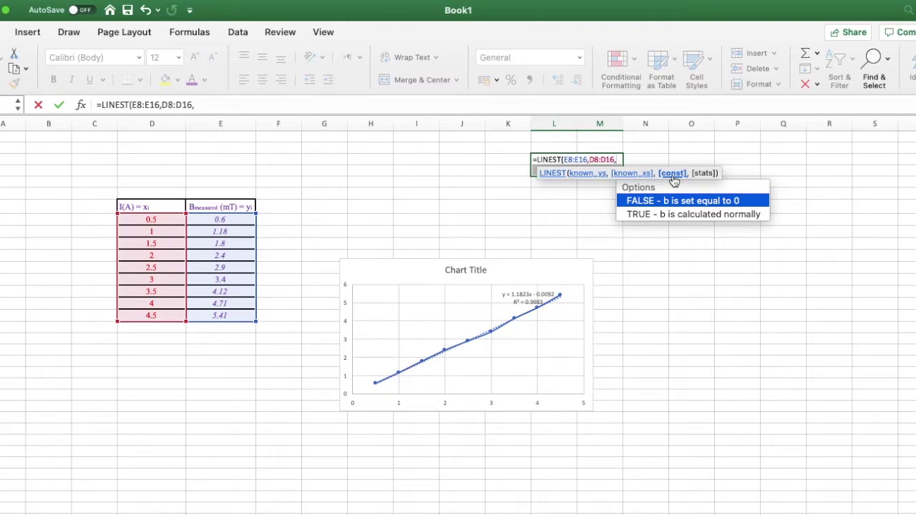
text(1,)
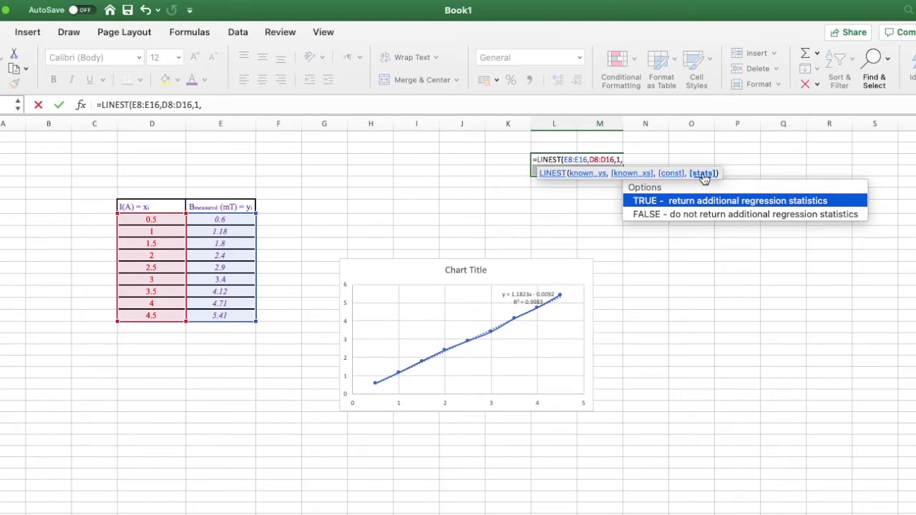
text(1))
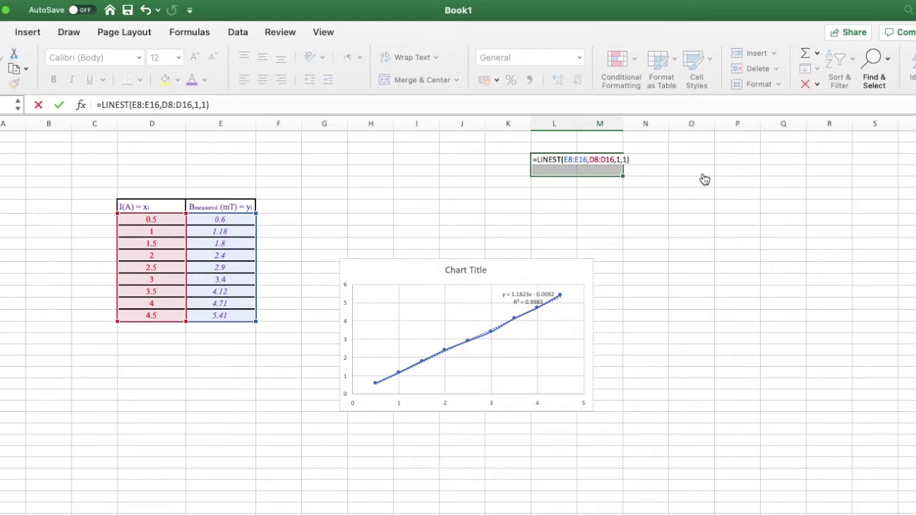
key(ctrl+shift+Return)
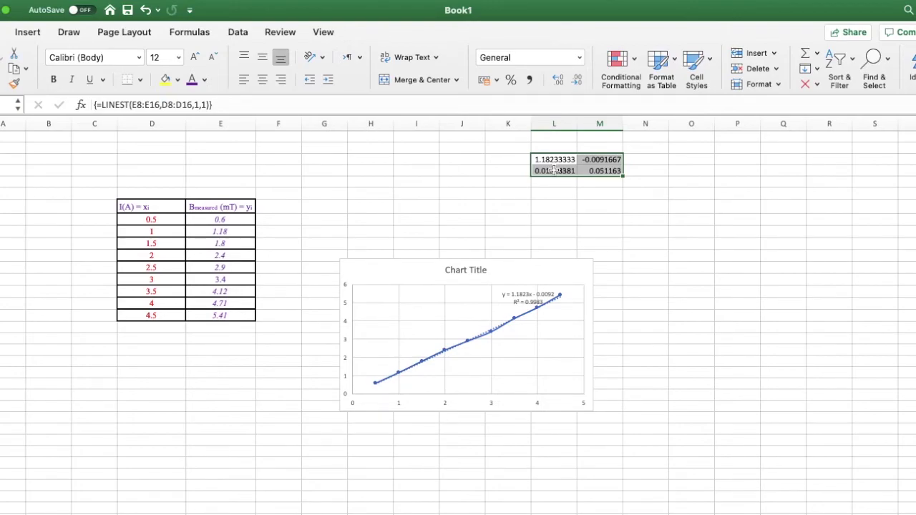
key(Delete)
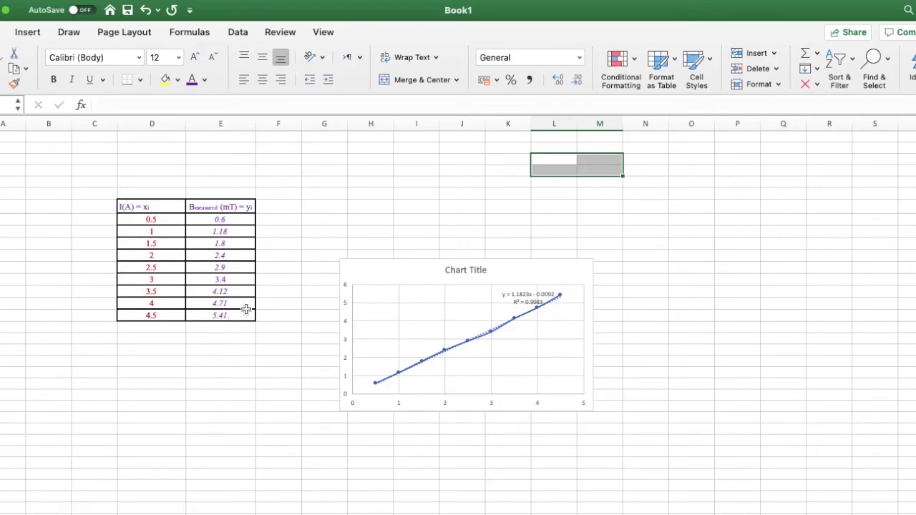
Enter the conversion factor formula =10^(-3) in cell G7, beside the data table.
click(339, 208)
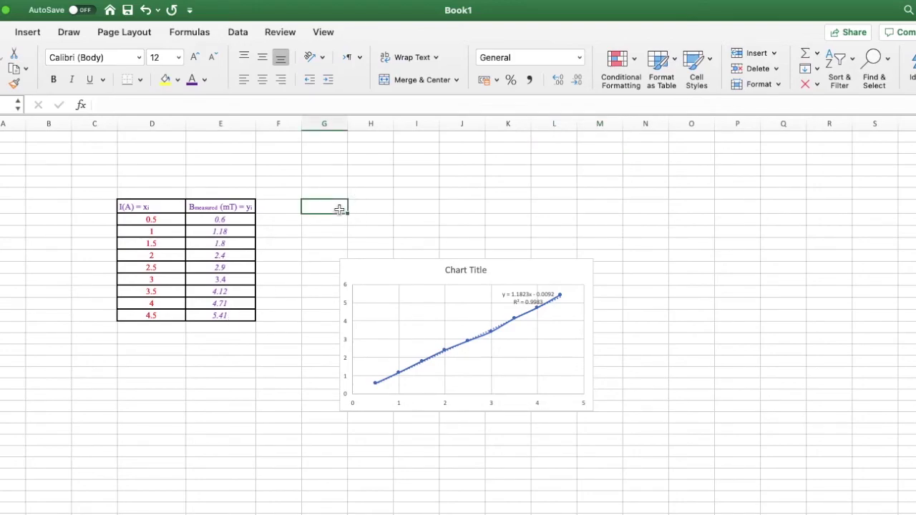
text(=)
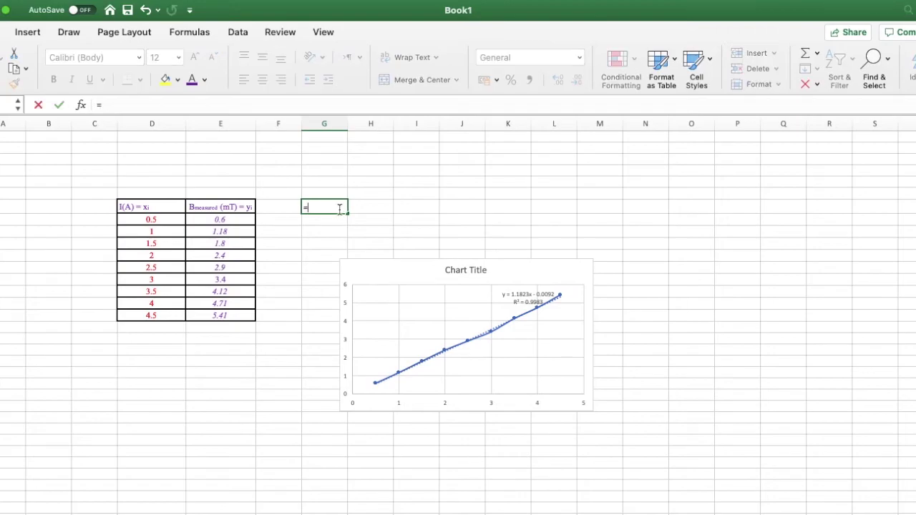
text(10)
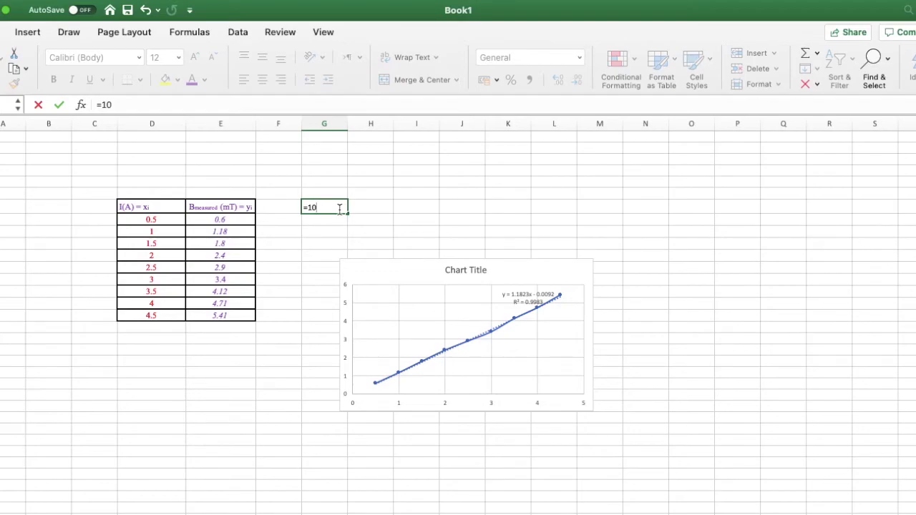
text(^(-3))
key(Return)
Copy the factor in G7 and paste it onto the magnetic field values E8:E16 with Paste Special set to All and Multiply.
click(338, 208)
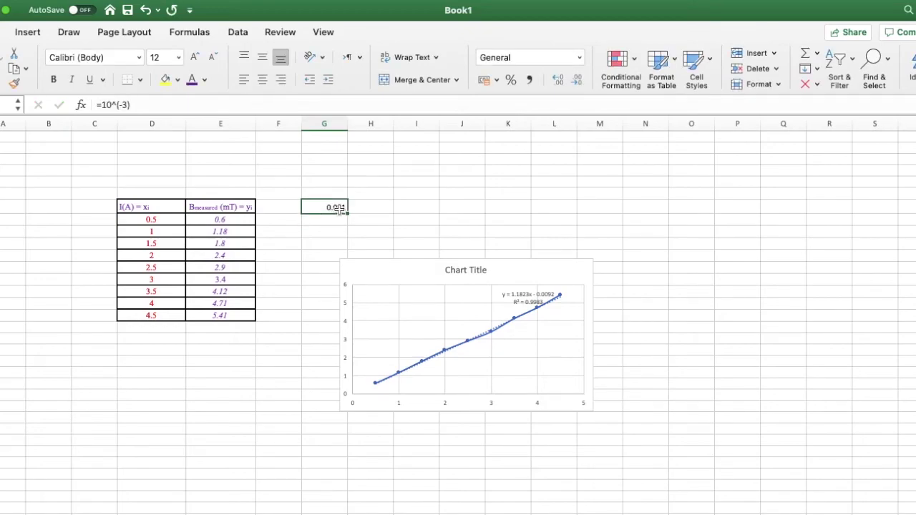
key(super+c)
drag(241, 217, 241, 316)
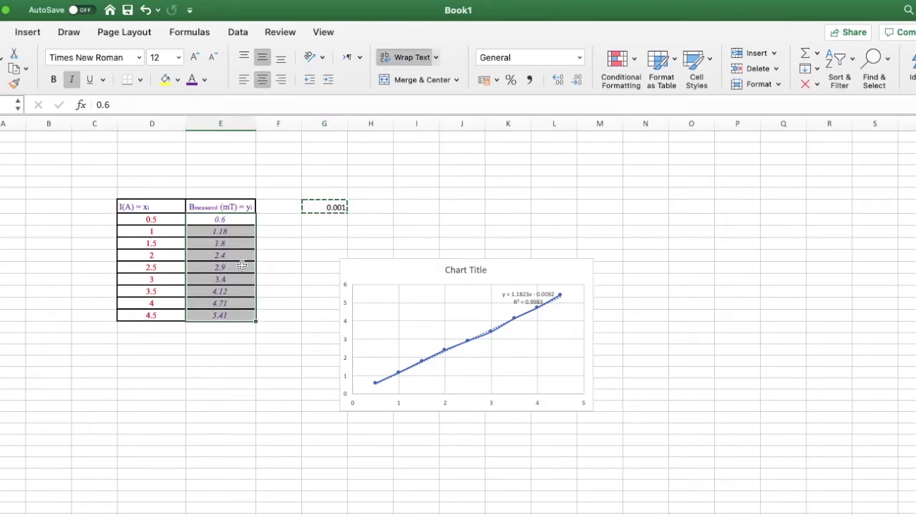
right_click(245, 220)
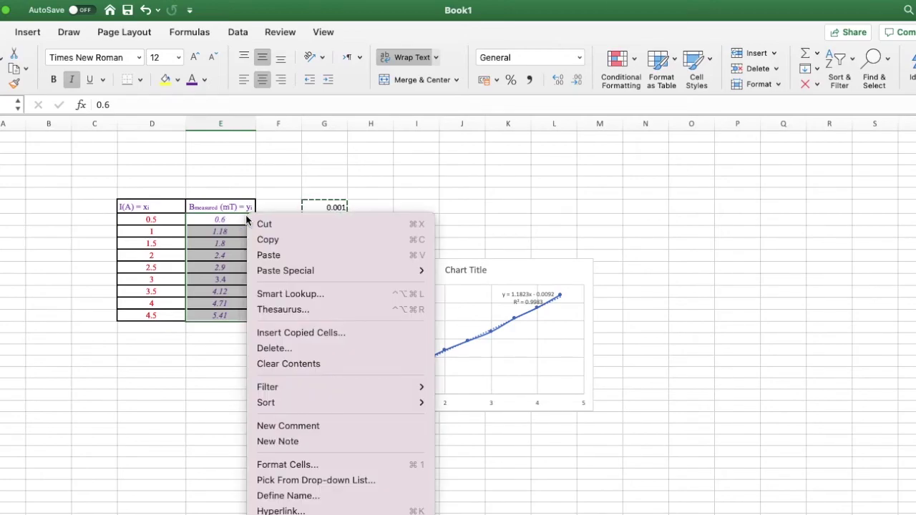
mouse_move(315, 273)
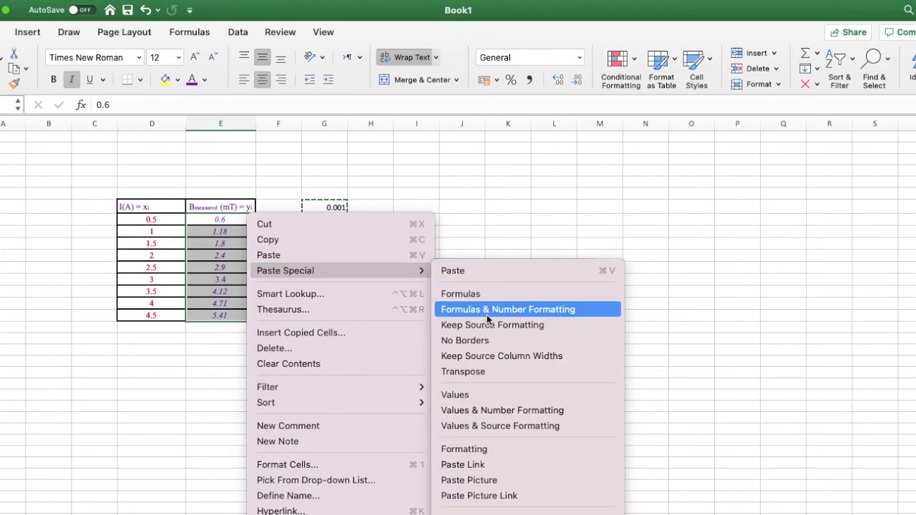
click(520, 513)
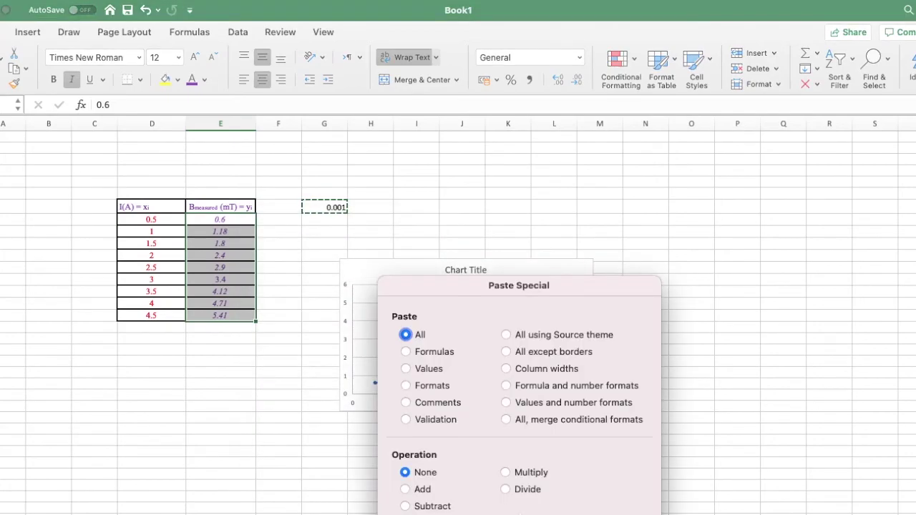
drag(548, 290, 536, 164)
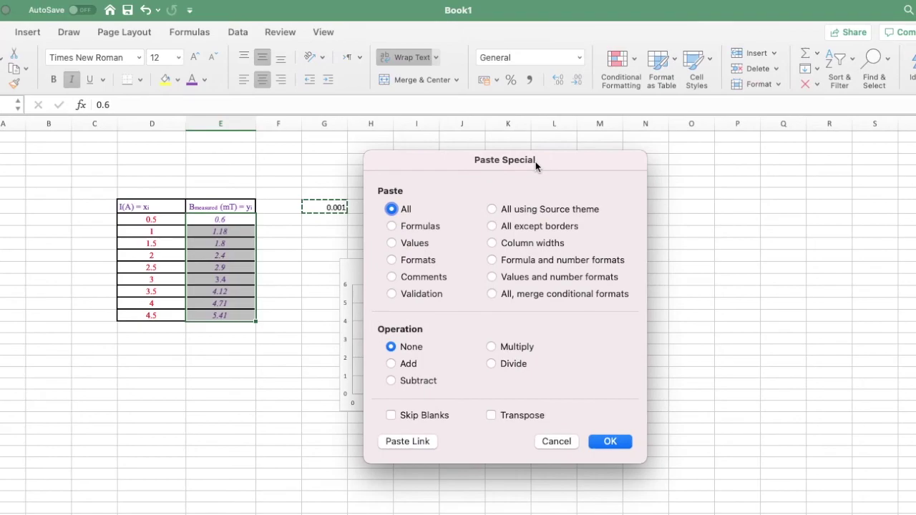
click(491, 347)
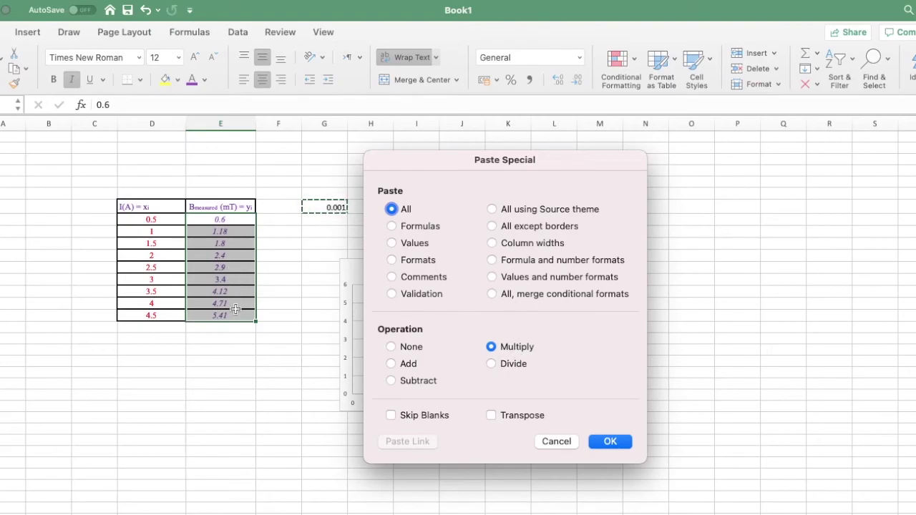
click(616, 441)
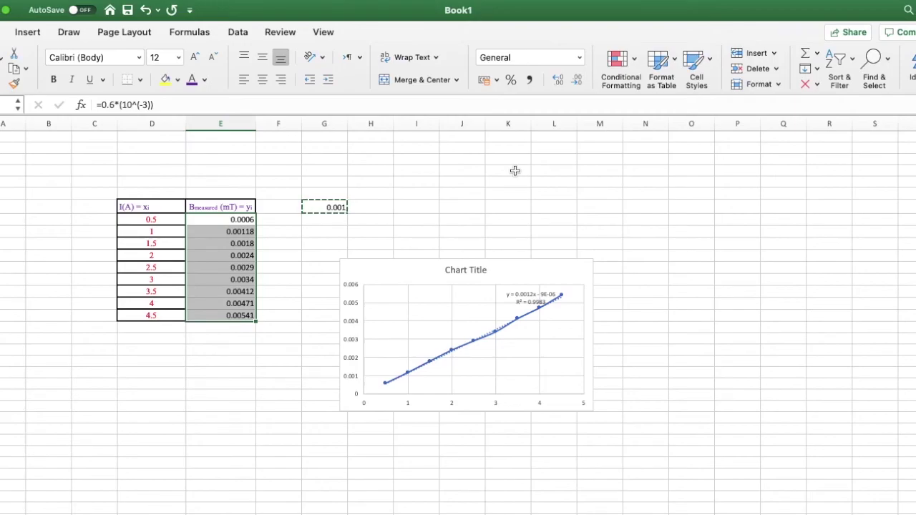
Enter the array formula =LINEST(E8:E16,D8:D16,1,1) across the empty two-by-two block K4:L5 above the chart.
drag(515, 170, 548, 181)
text(=line)
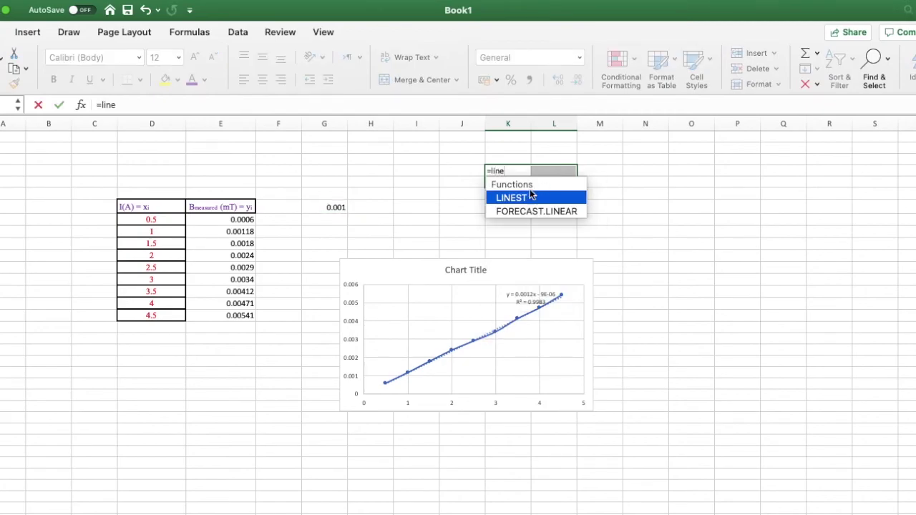
double_click(519, 198)
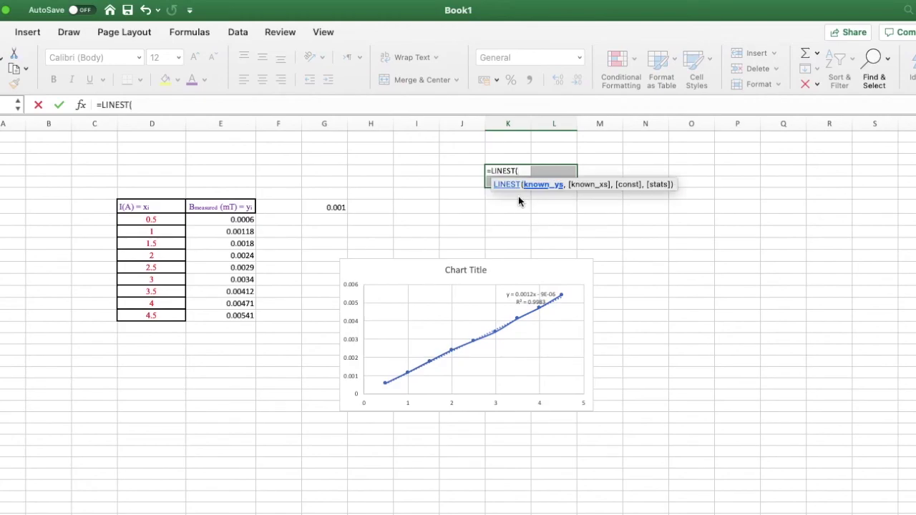
drag(241, 219, 239, 315)
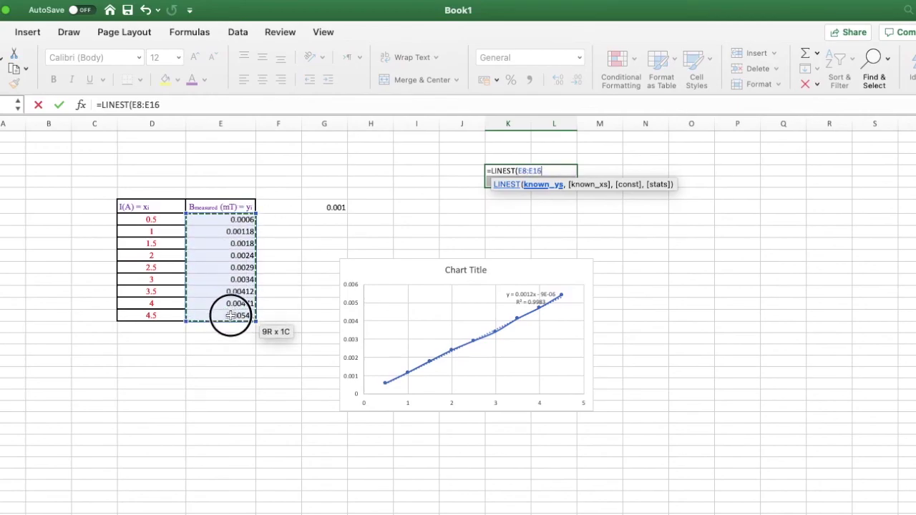
text(,)
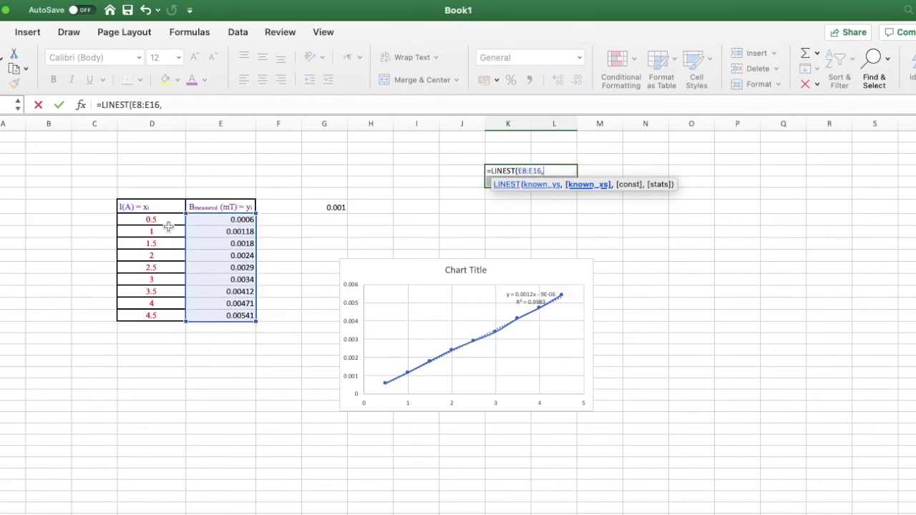
drag(166, 221, 163, 315)
text(,)
text(16,1,)
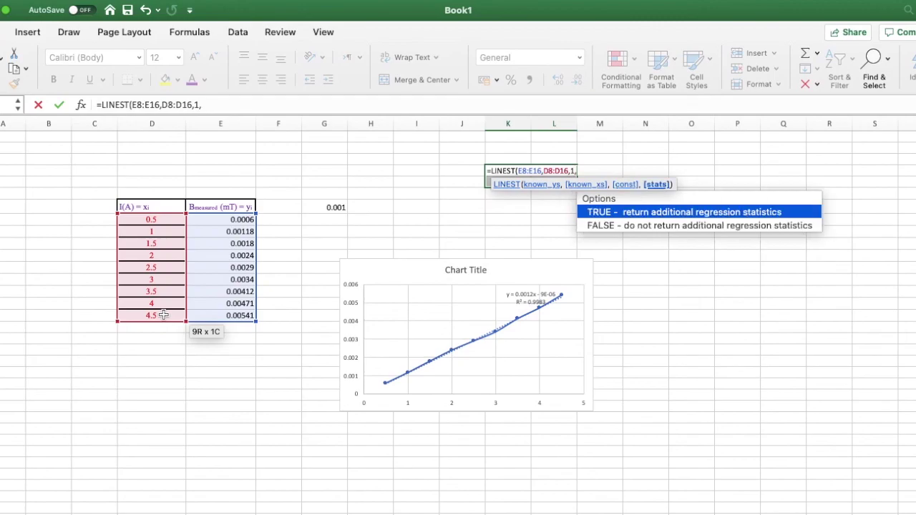
text())
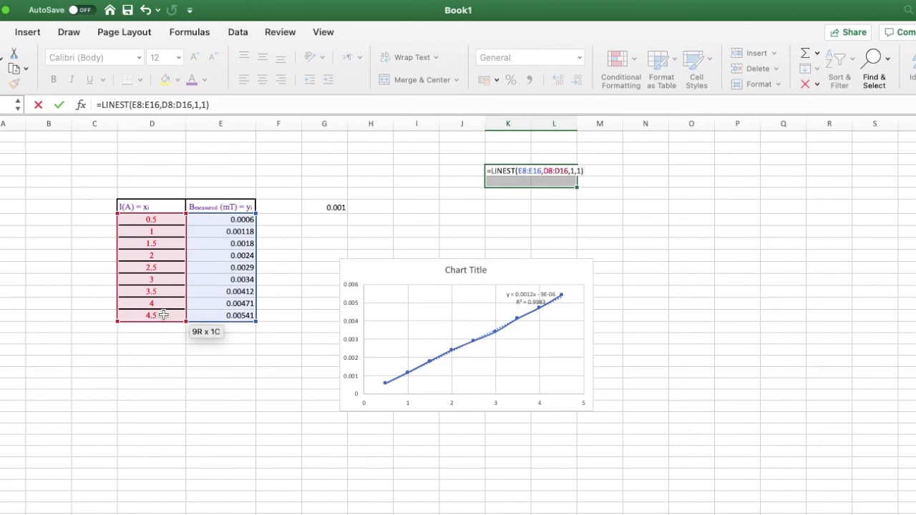
key(ctrl+shift+Return)
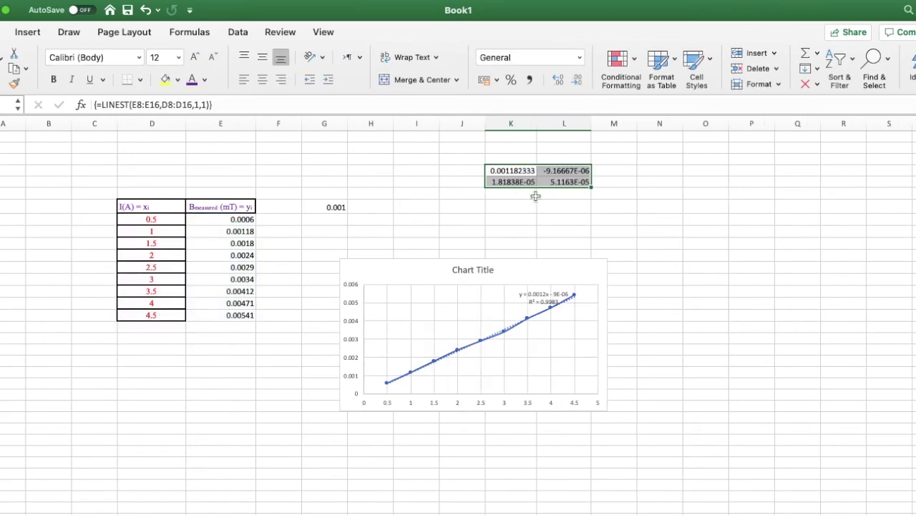